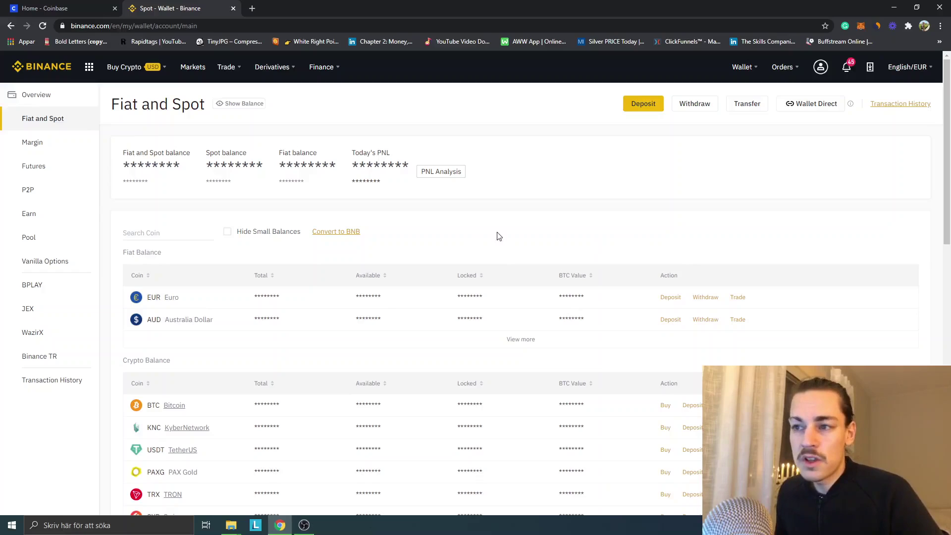
Open Binance's BTC deposit page and copy the BTC deposit address
mouse_move(743, 72)
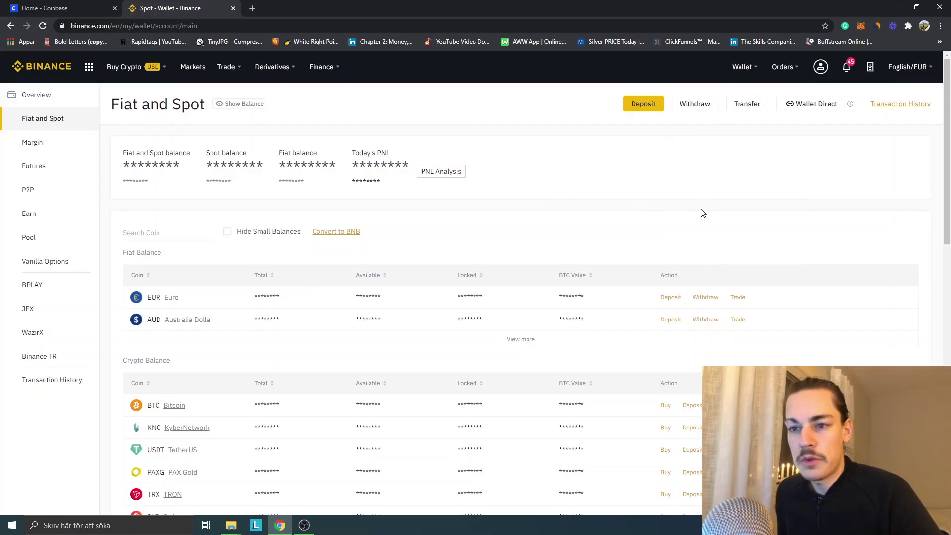
scroll(224, 133, "down", 1)
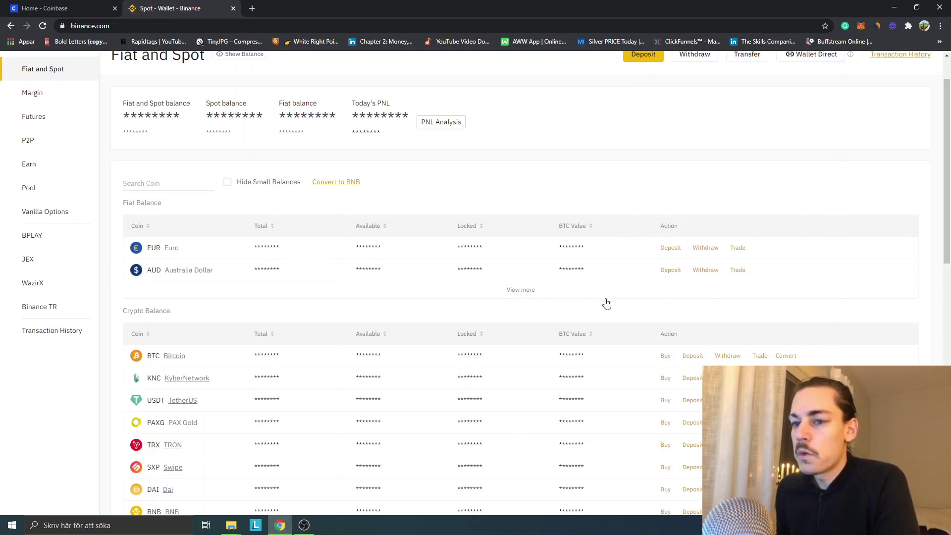
left_click(693, 357)
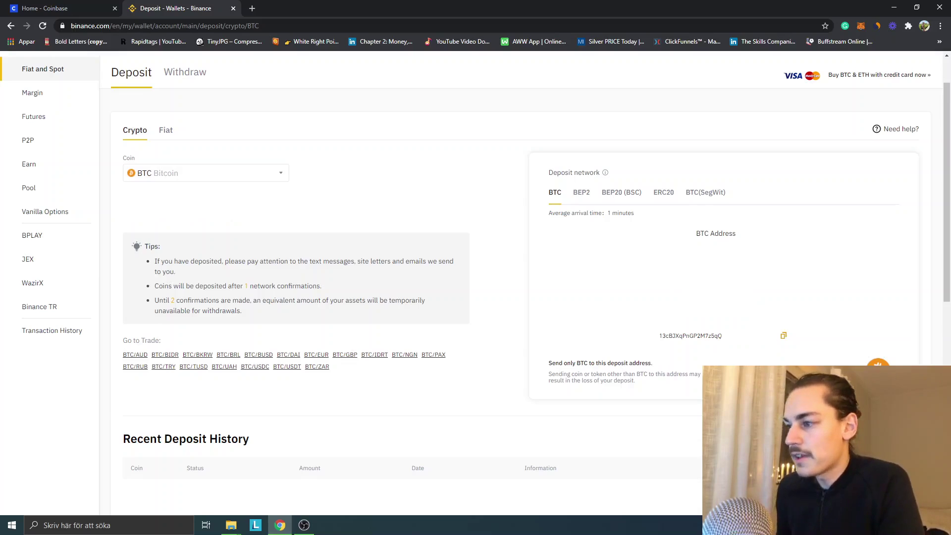
left_click_drag(659, 335, 722, 335)
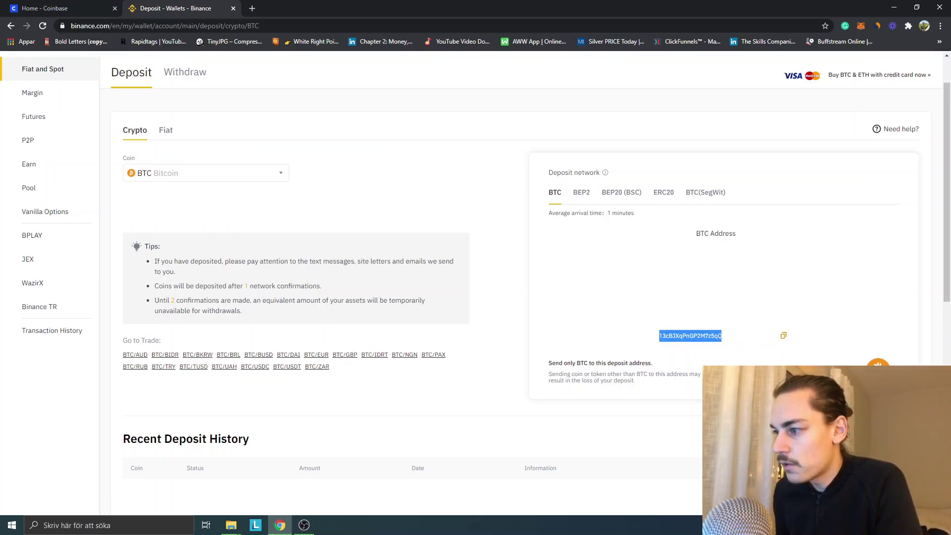
left_click(783, 338)
left_click(784, 337)
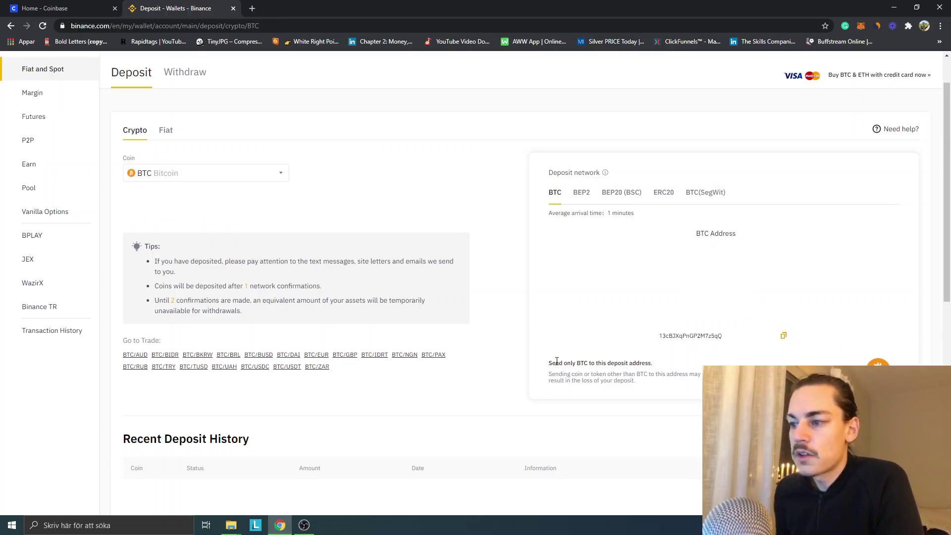
Note the send-only-BTC warning, copy the address again and return to the Coinbase dashboard
left_click_drag(556, 362, 659, 372)
left_click(692, 375)
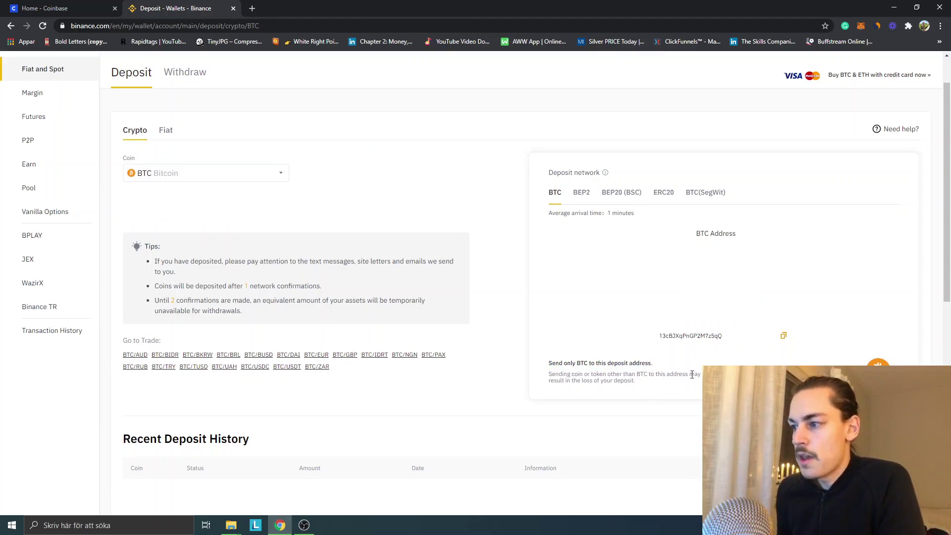
left_click(783, 337)
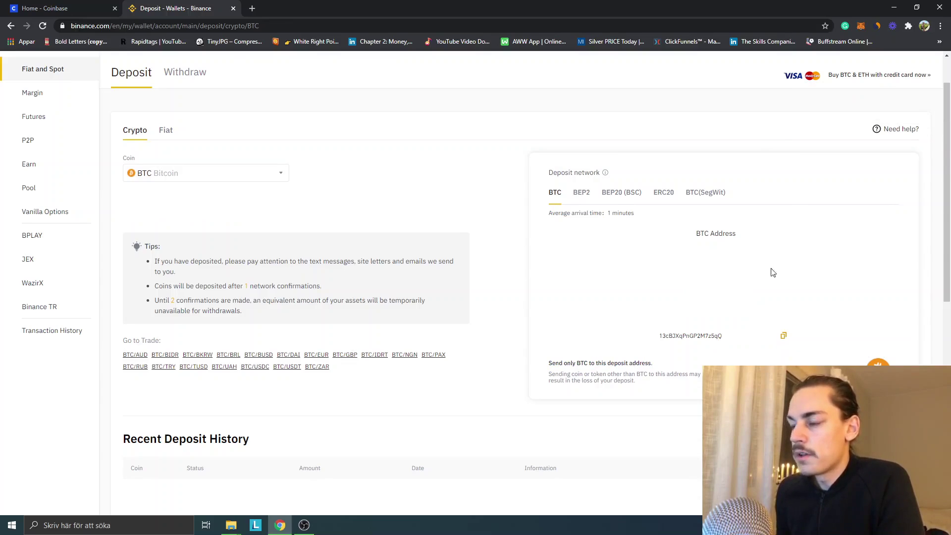
left_click(50, 8)
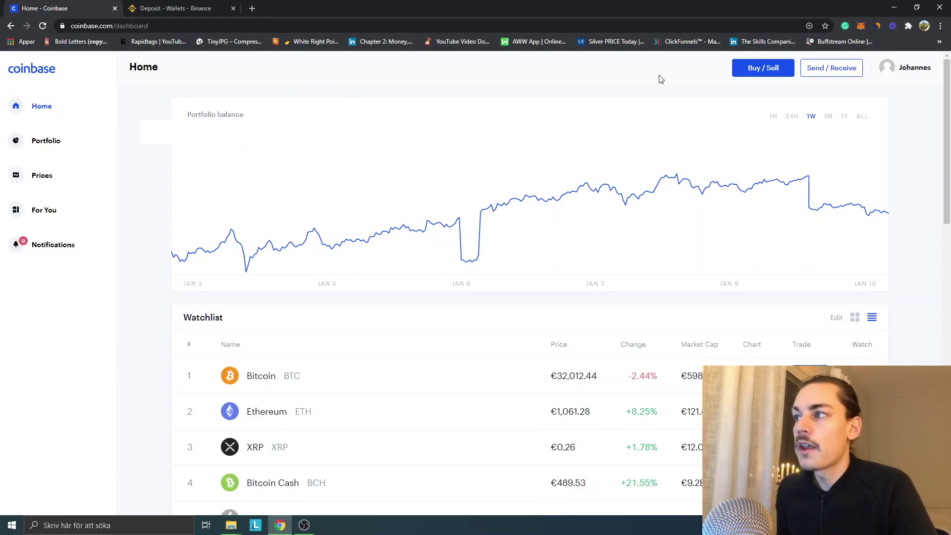
Open the Coinbase Send form and place the cursor in the € amount field
left_click(830, 73)
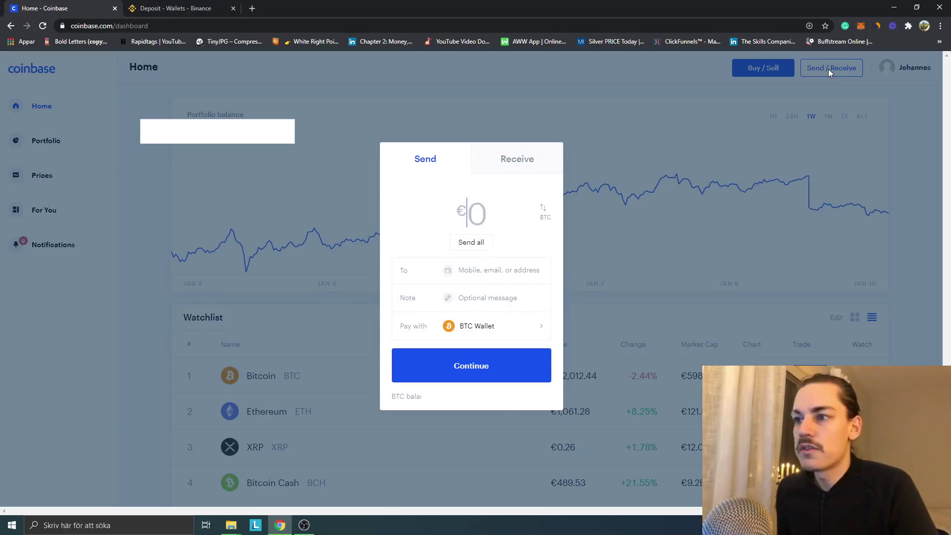
left_click(486, 218)
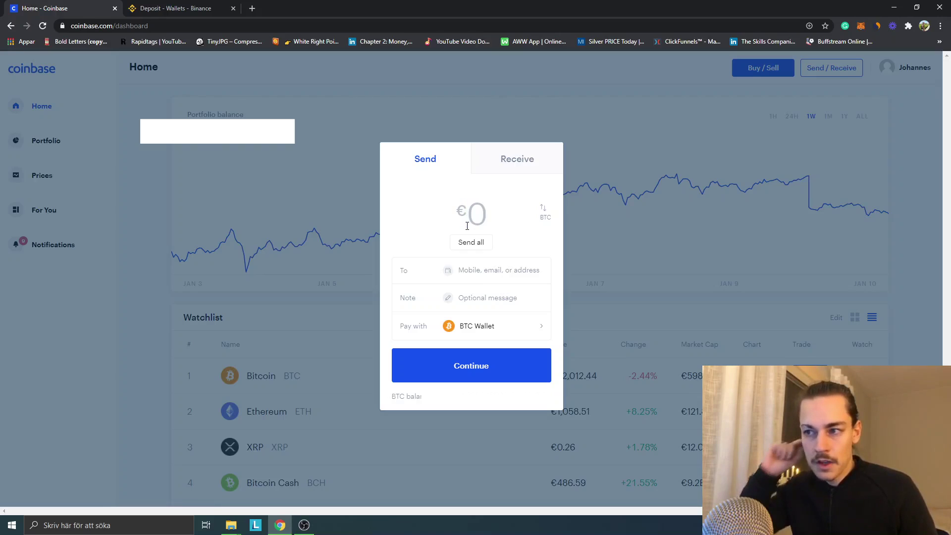
Enter €2 and paste the Binance BTC deposit address as the recipient, then check it
type("2")
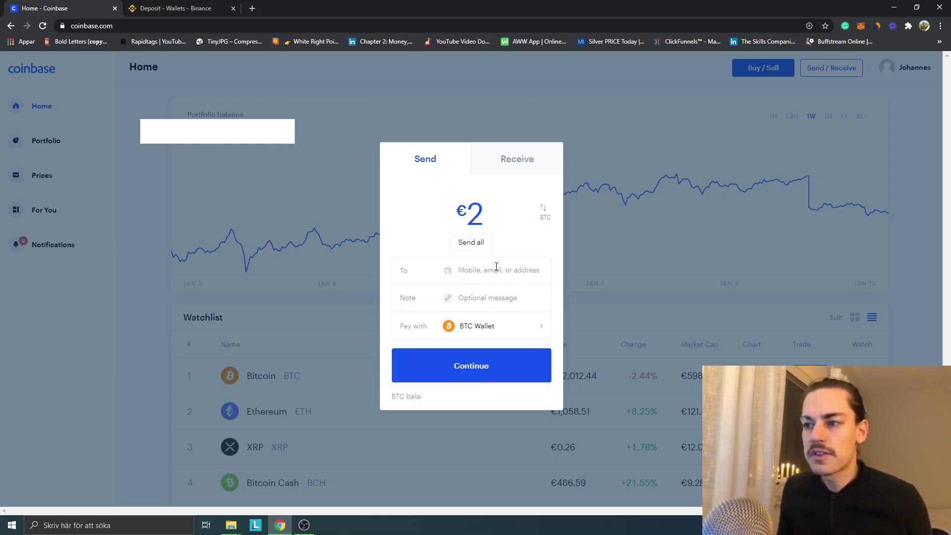
double_click(403, 270)
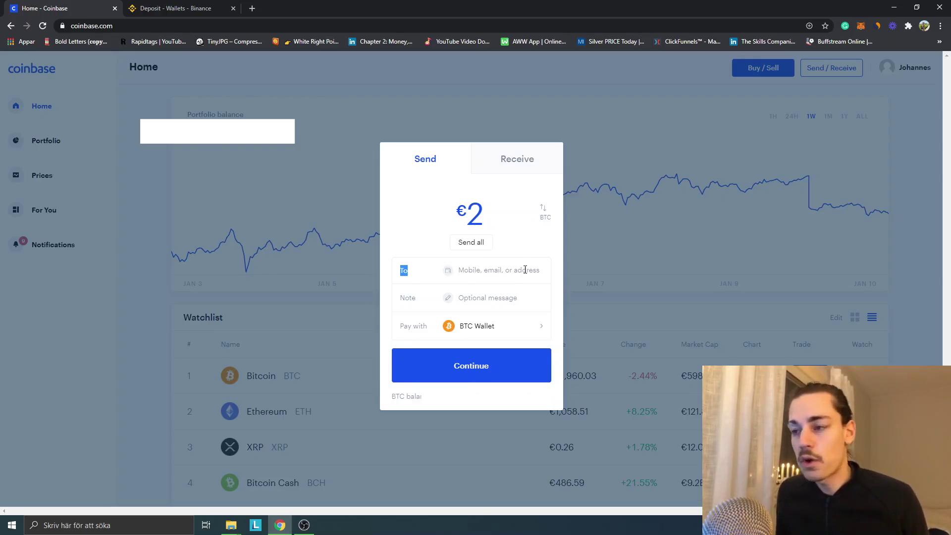
left_click(525, 270)
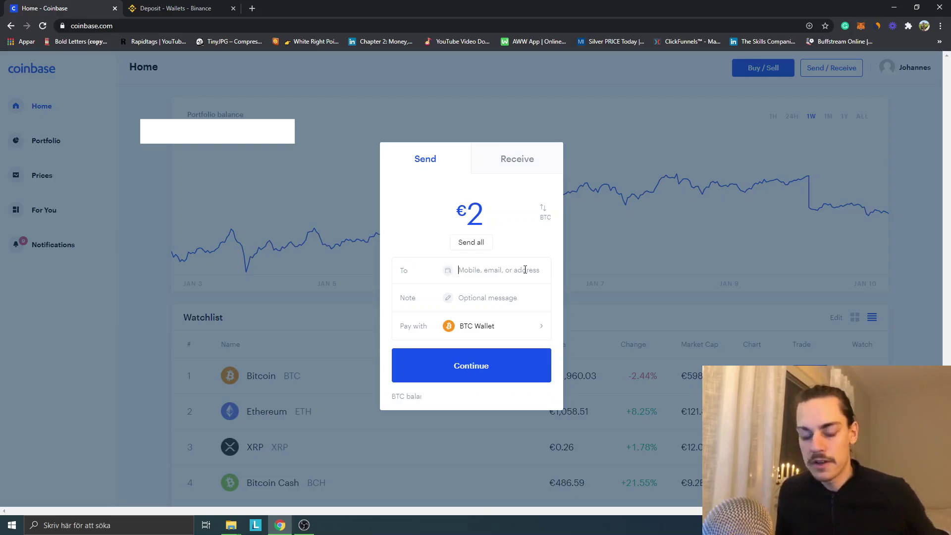
key("ctrl+v")
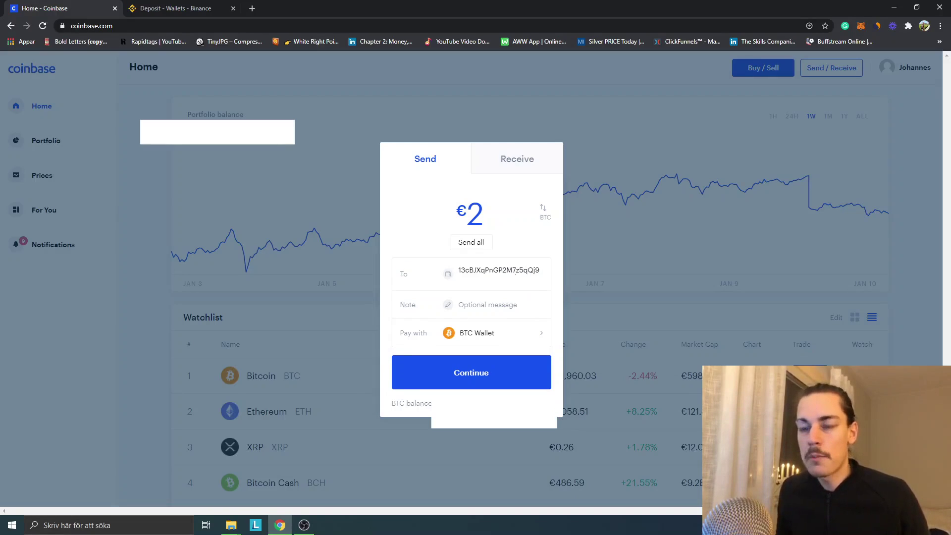
left_click(404, 274)
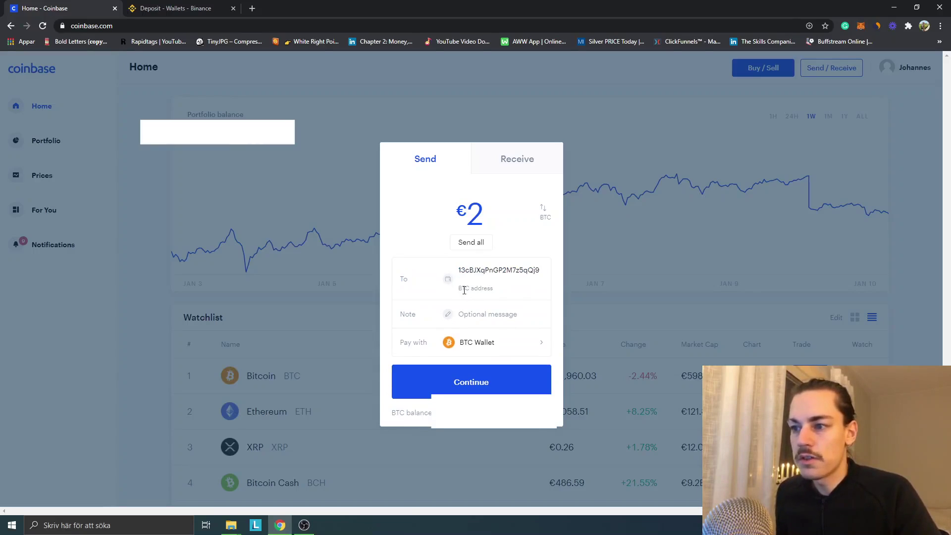
left_click_drag(464, 290, 496, 294)
right_click(496, 294)
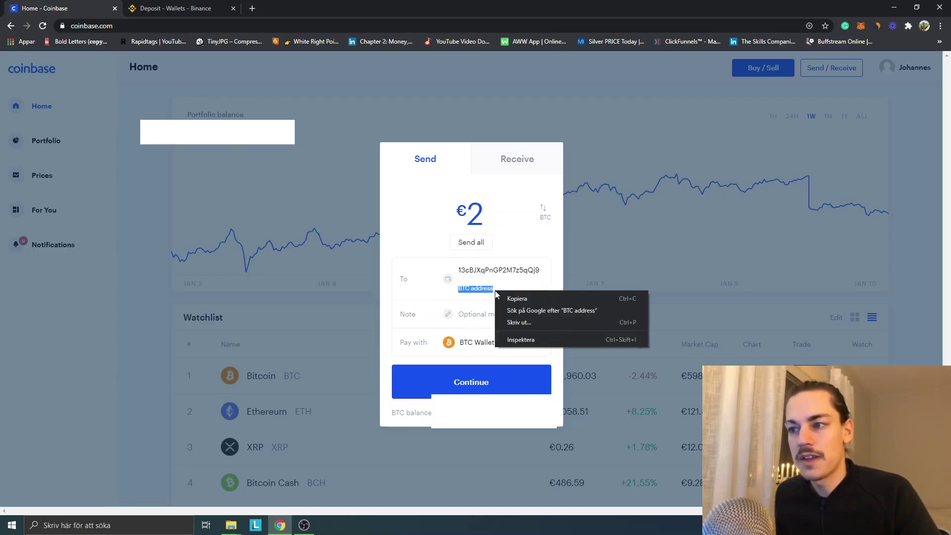
left_click(397, 294)
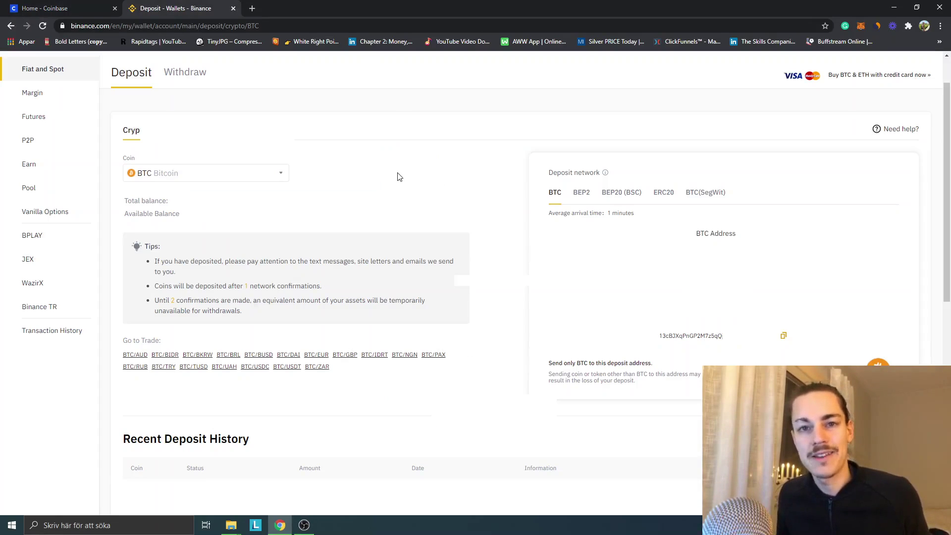
Return to the Coinbase tab with the €2 Send form
left_click(62, 13)
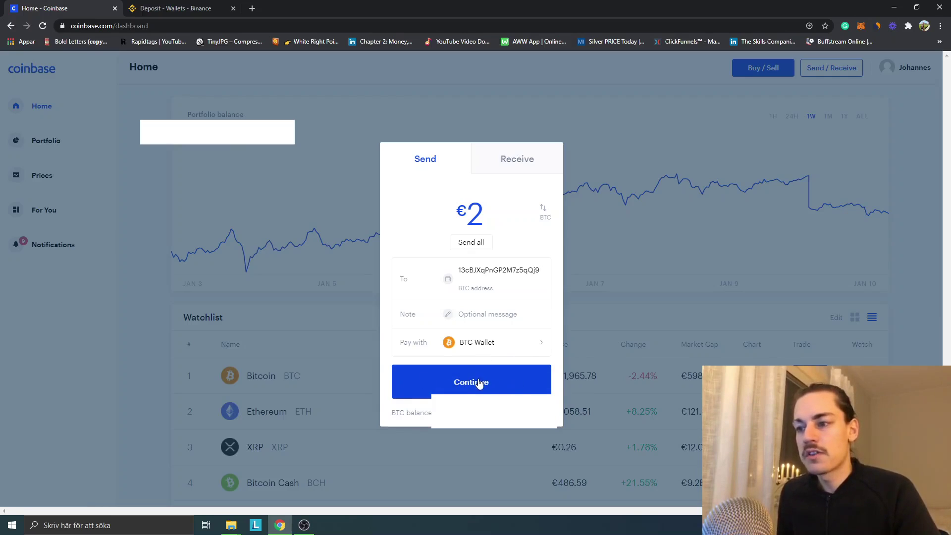
Change the send amount to €4 and continue to the send review
left_click(478, 382)
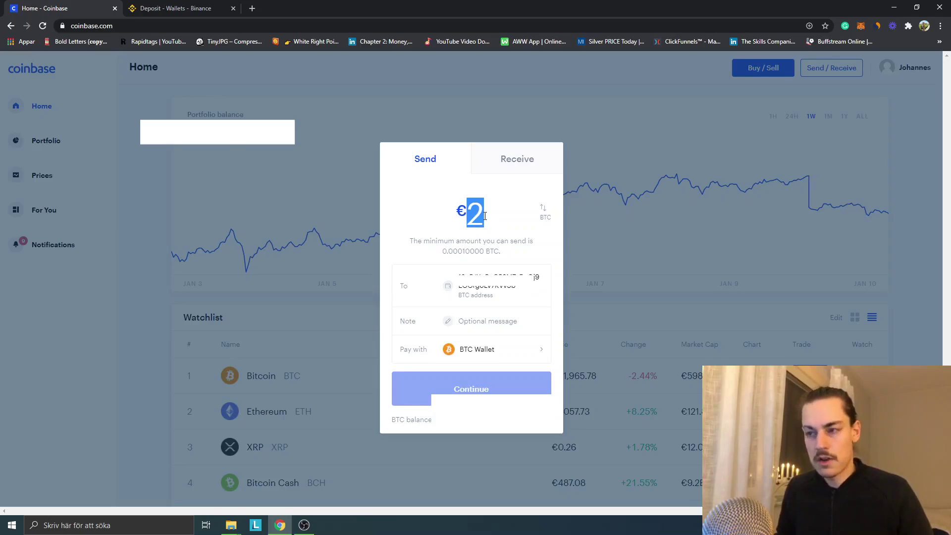
type("4")
left_click(472, 382)
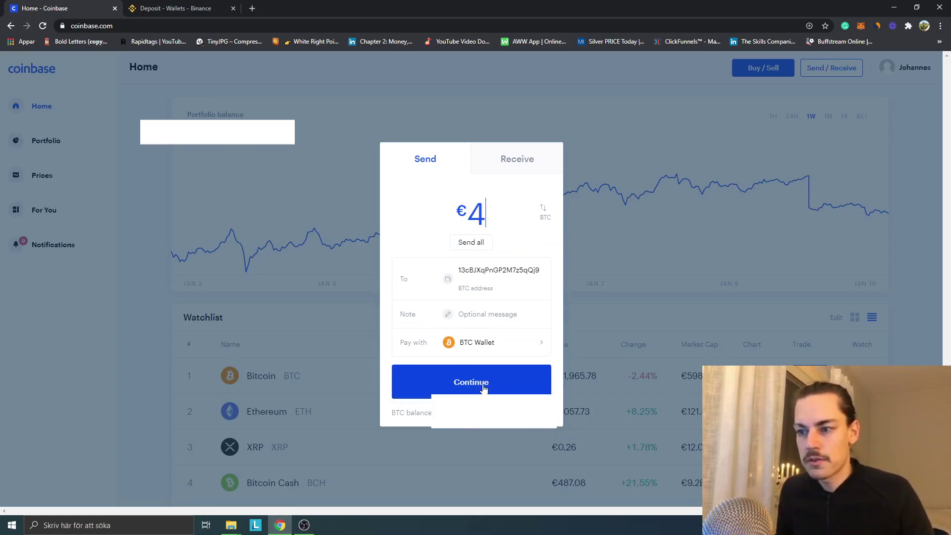
left_click(482, 384)
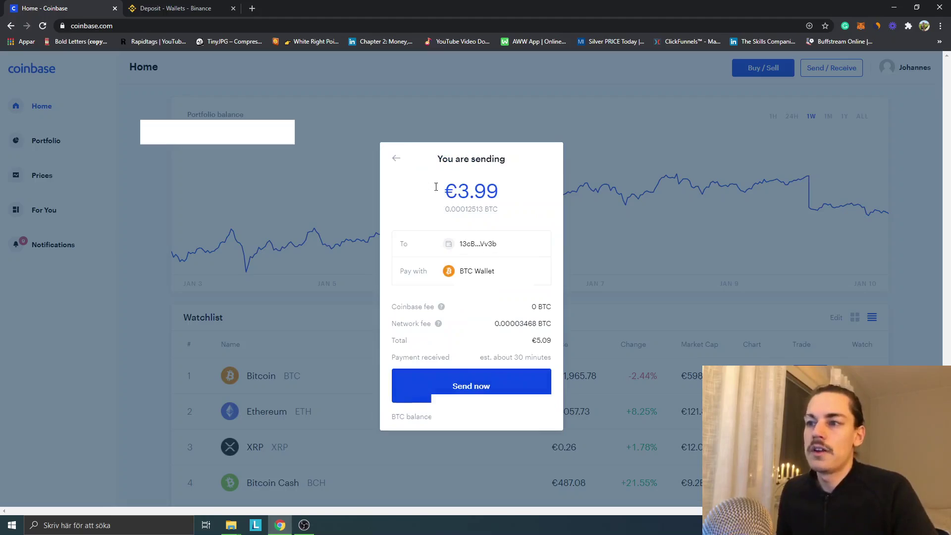
Review the €3.99 amount, 0 BTC Coinbase fee, network fee and arrival estimate, then close help
left_click_drag(440, 192, 500, 194)
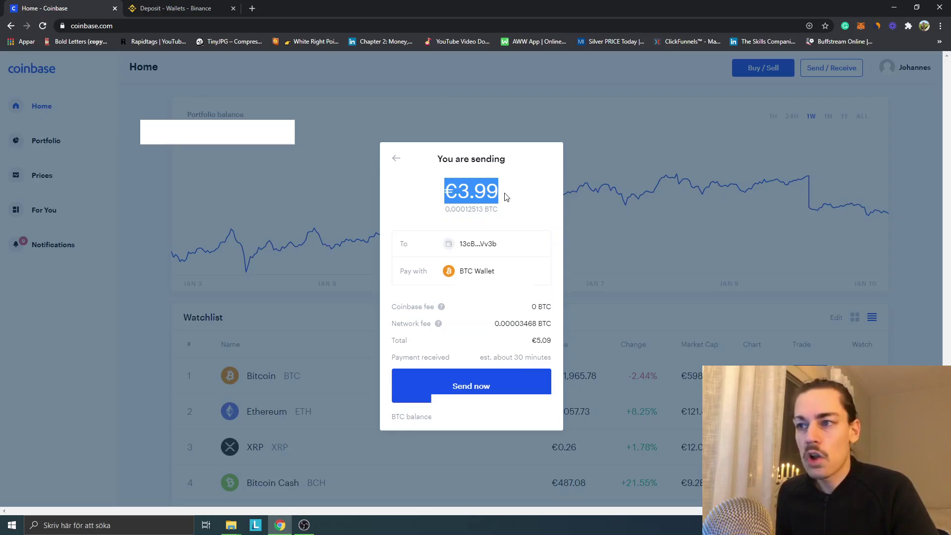
left_click(521, 197)
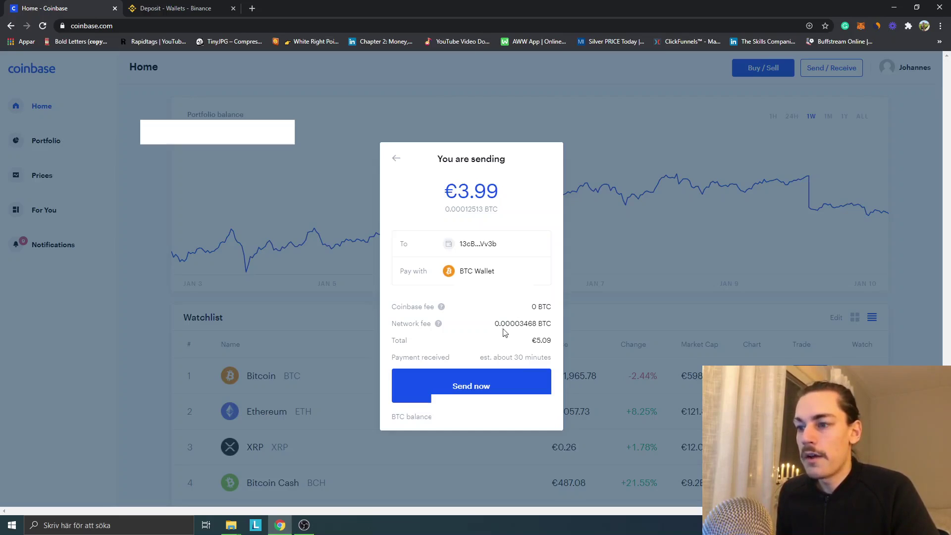
left_click_drag(517, 312, 550, 312)
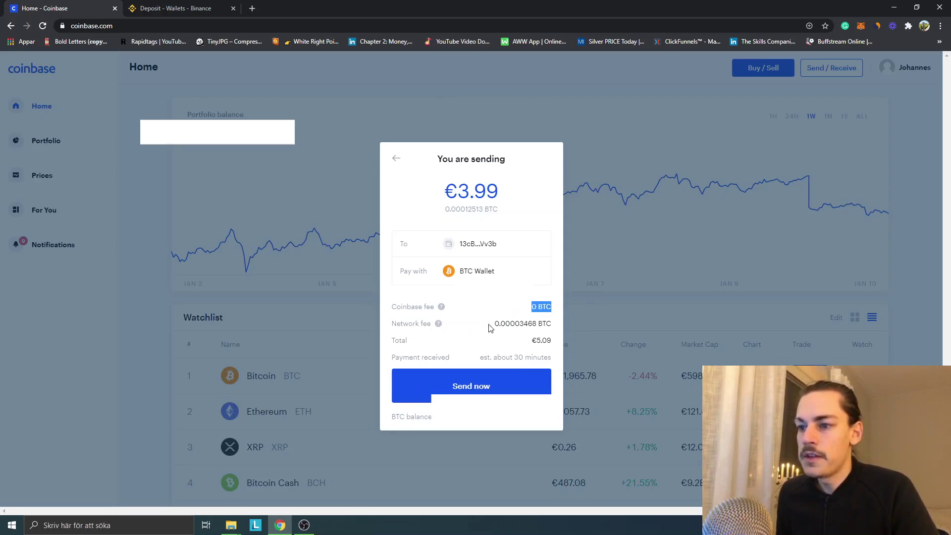
left_click_drag(495, 324, 558, 341)
left_click(536, 335)
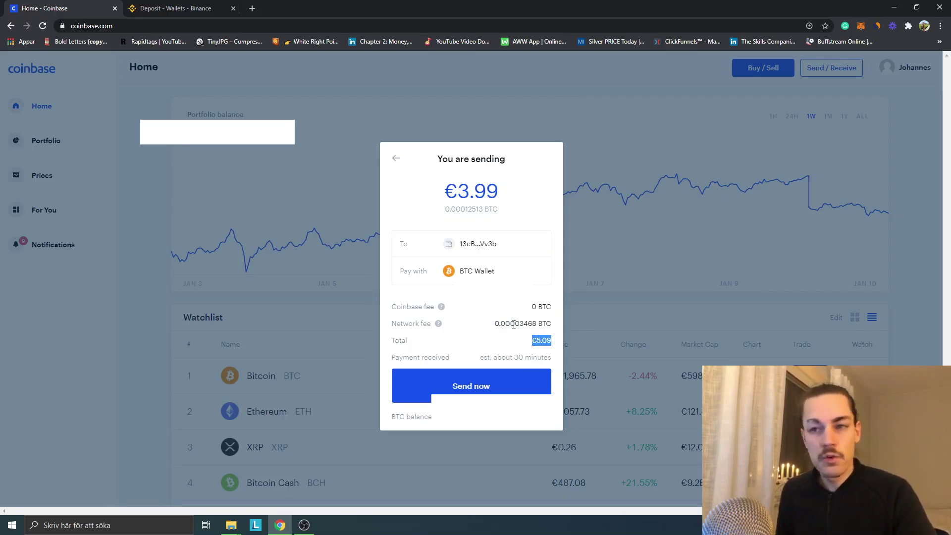
left_click_drag(399, 357, 556, 358)
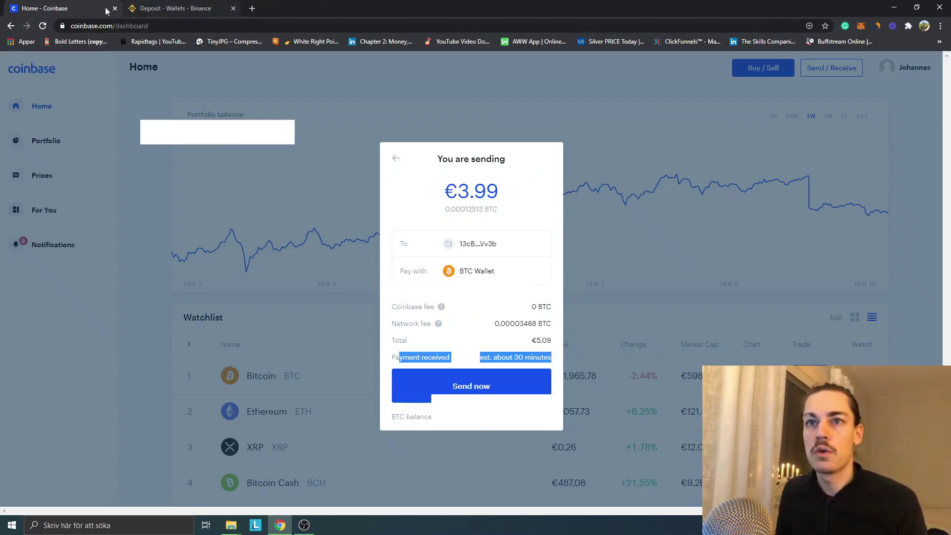
left_click(387, 355)
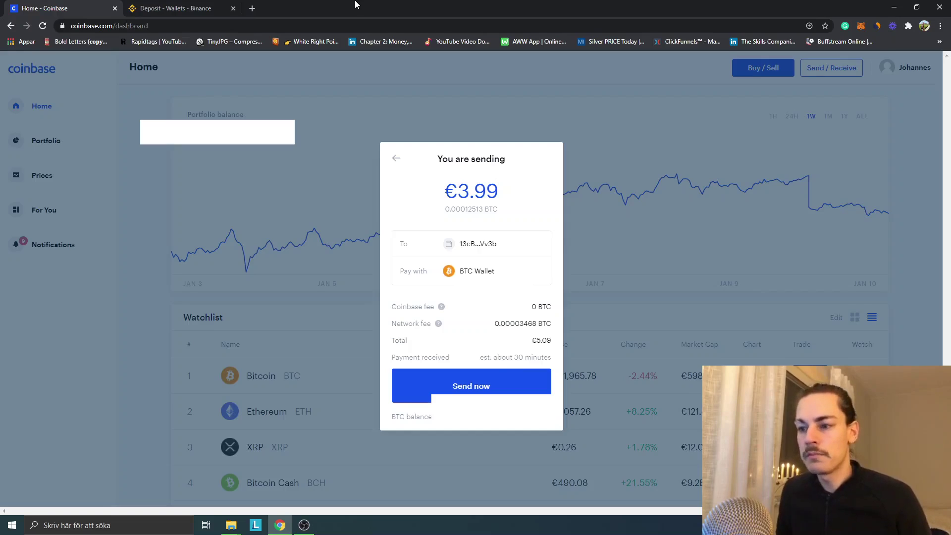
Switch to Binance and open the Fiat and Spot wallet overview
left_click(202, 6)
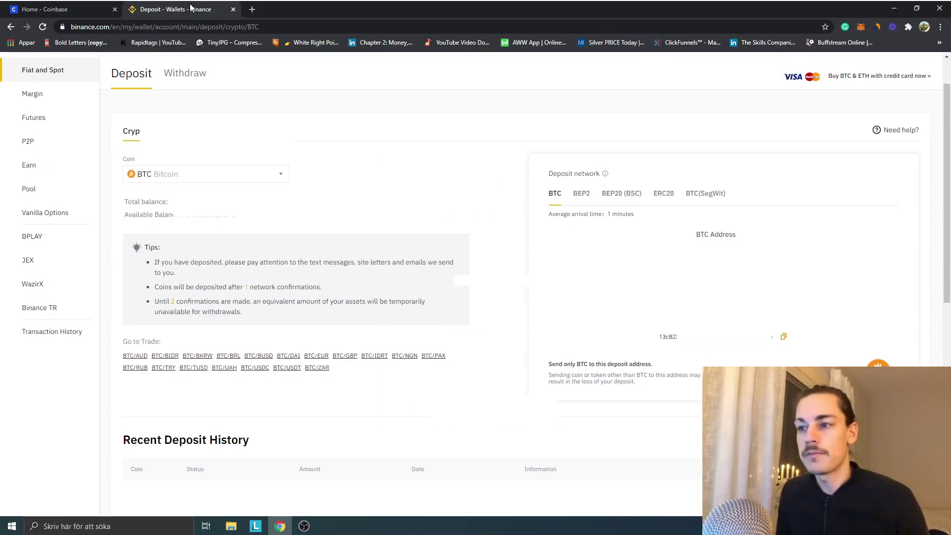
left_click(43, 70)
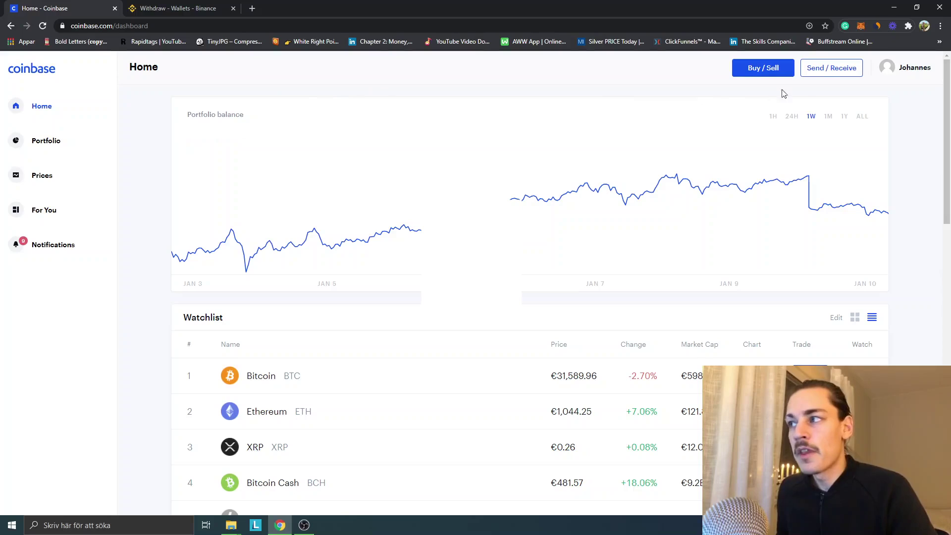
Show the BTC Wallet's Receive address in Coinbase and copy it
left_click(831, 69)
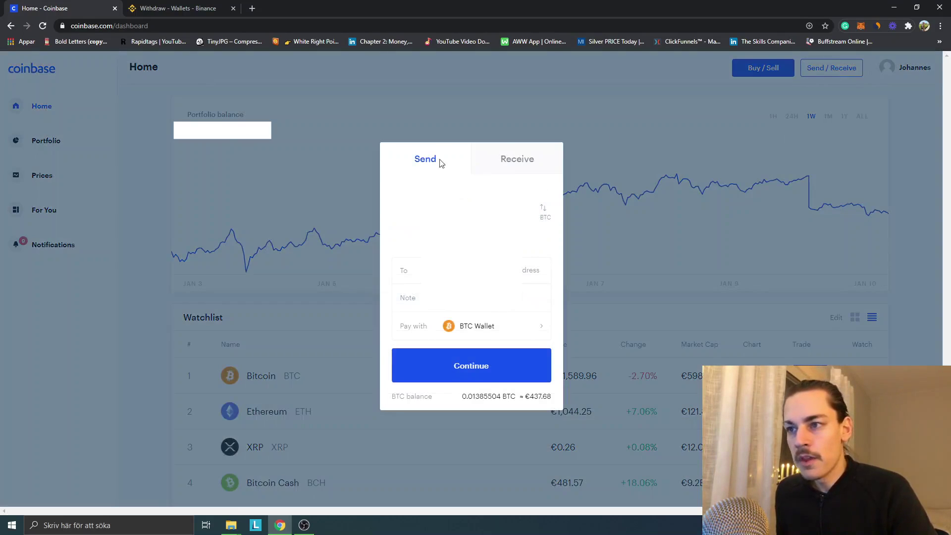
left_click(519, 163)
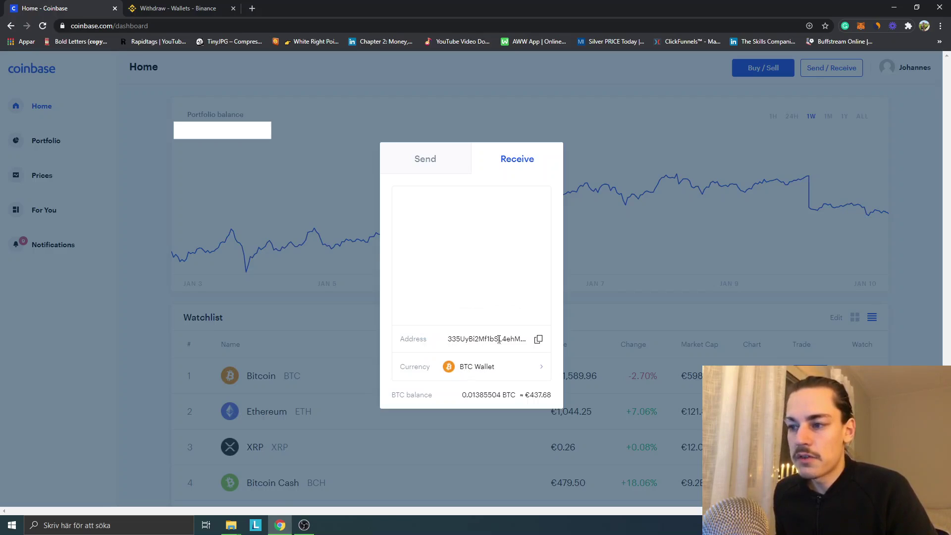
left_click(539, 341)
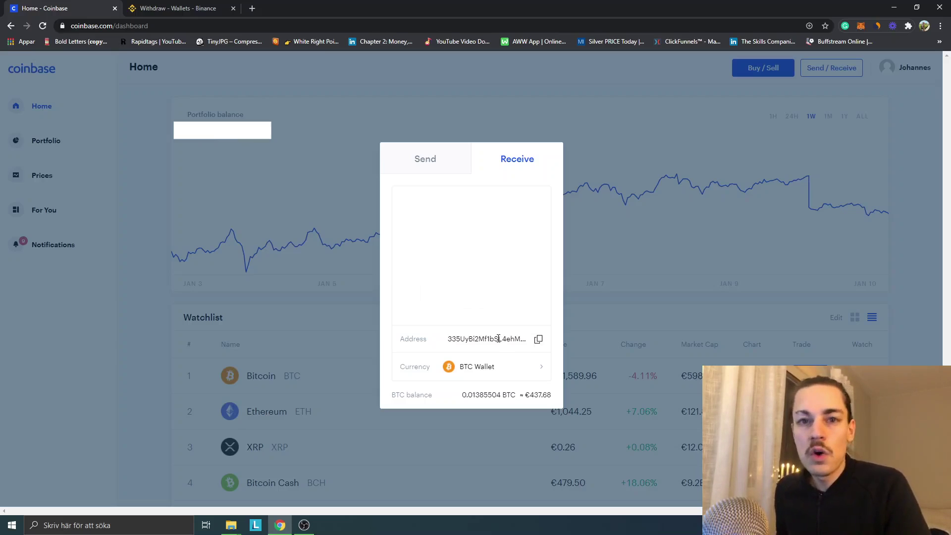
In Binance, open Wallet > Fiat and Spot and locate the BTC Bitcoin balance row
left_click(178, 8)
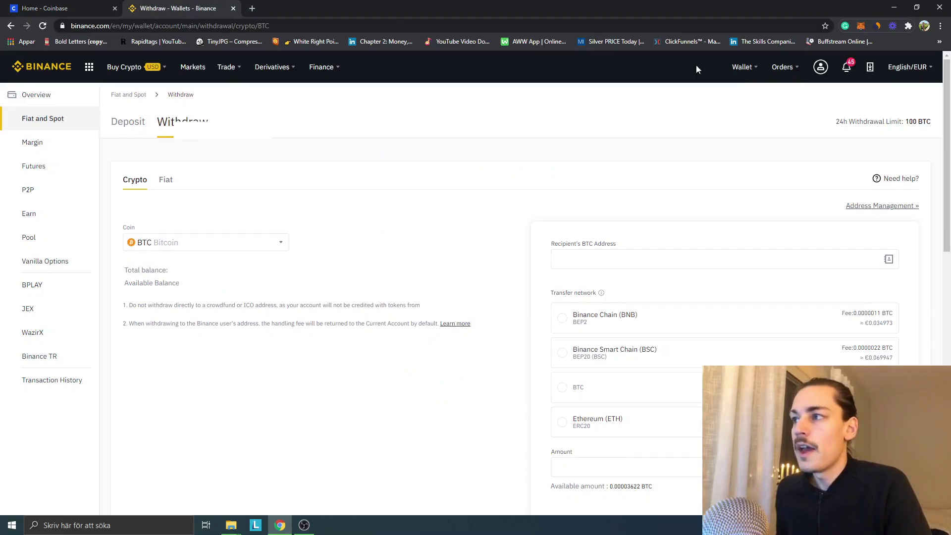
mouse_move(740, 70)
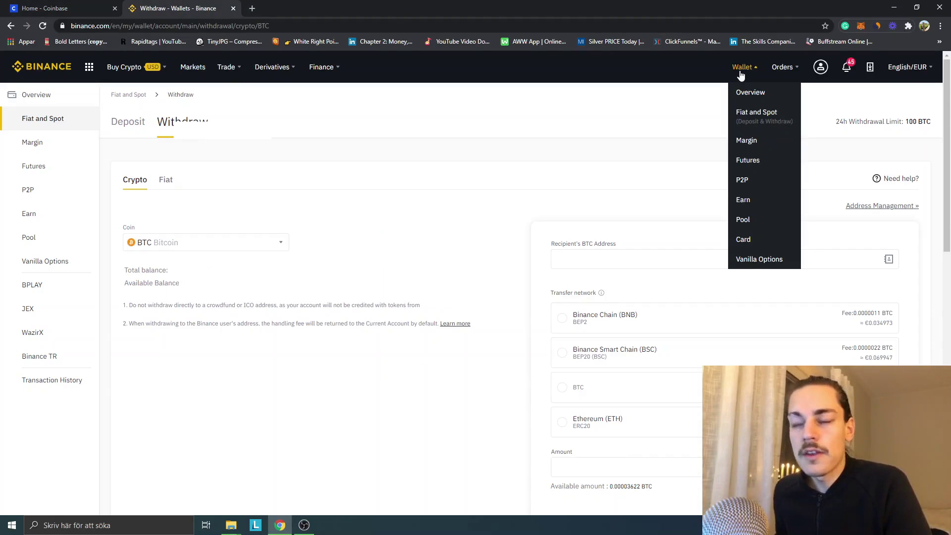
left_click(758, 113)
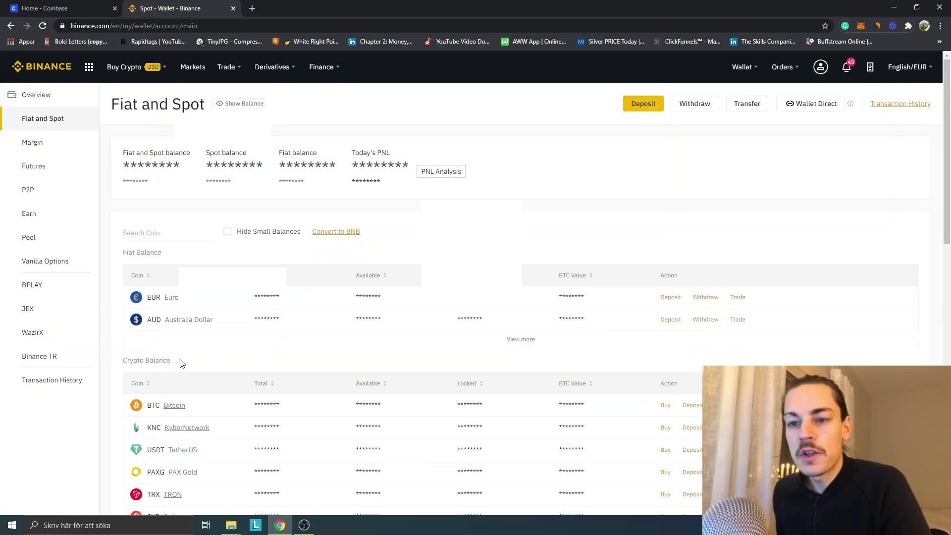
scroll(174, 365, "down", 1)
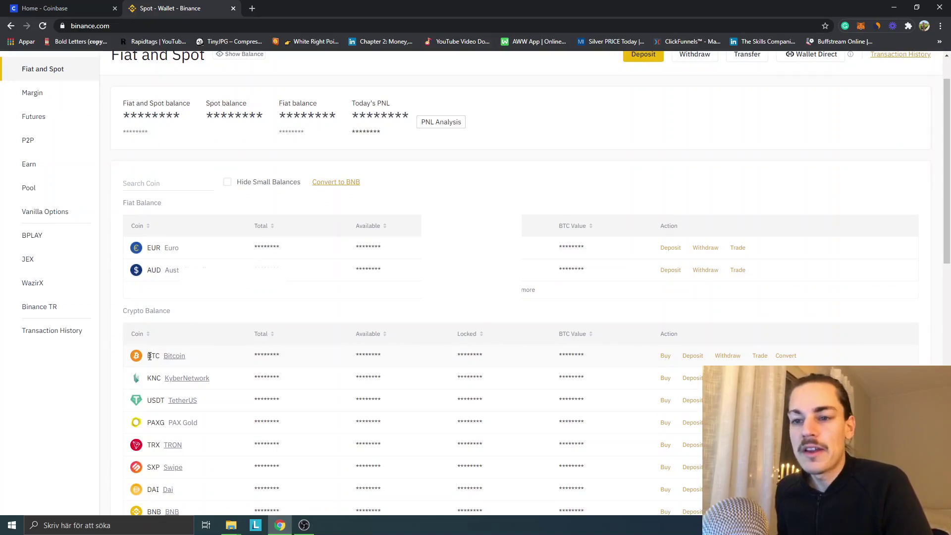
left_click_drag(148, 357, 221, 360)
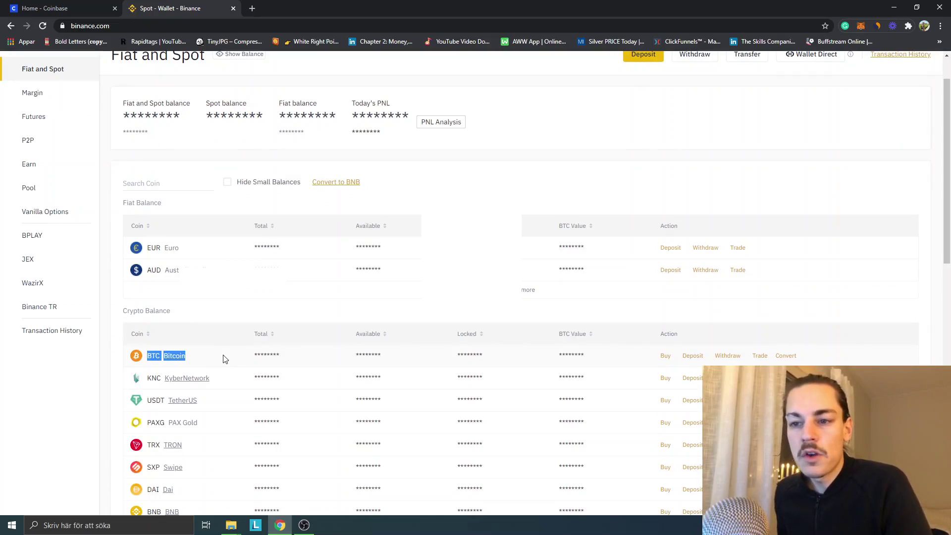
left_click(219, 357)
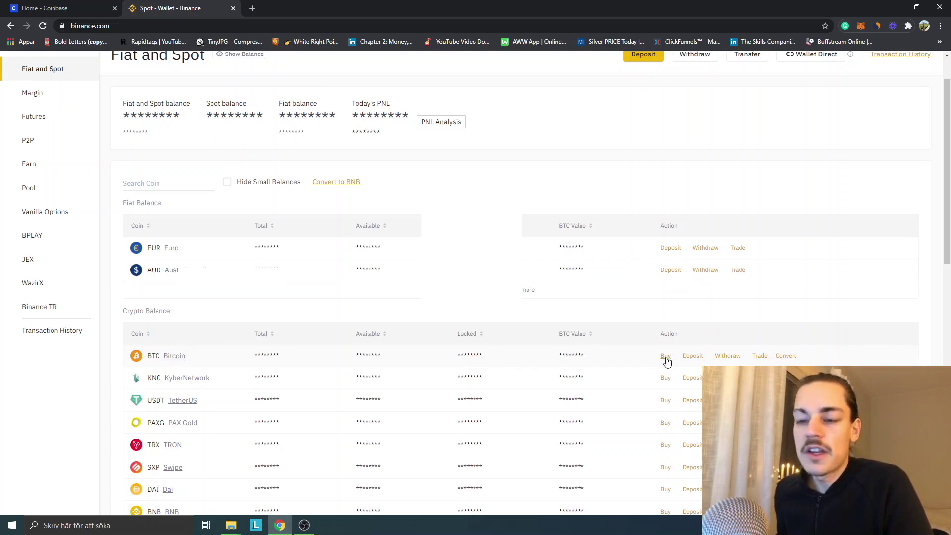
Start a BTC withdrawal and paste the Coinbase receiving address as the recipient
left_click(725, 357)
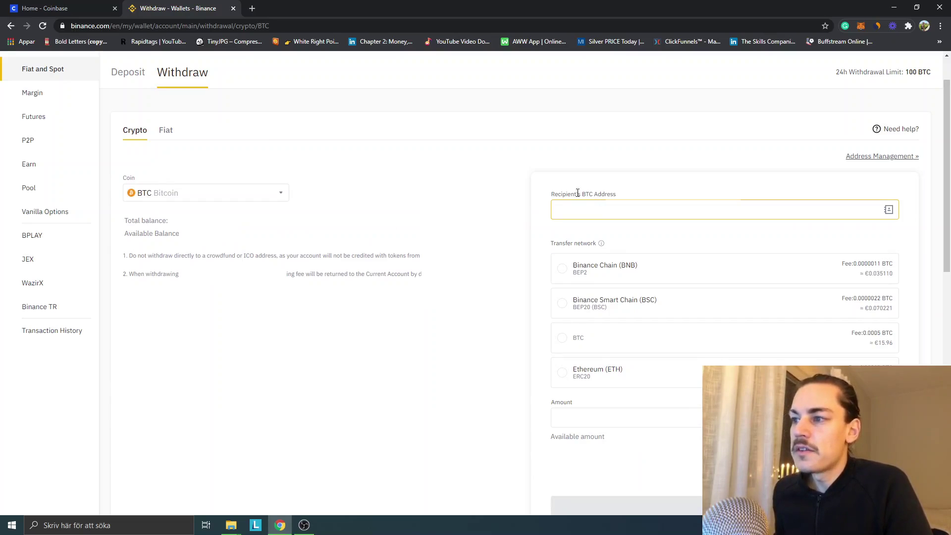
triple_click(617, 193)
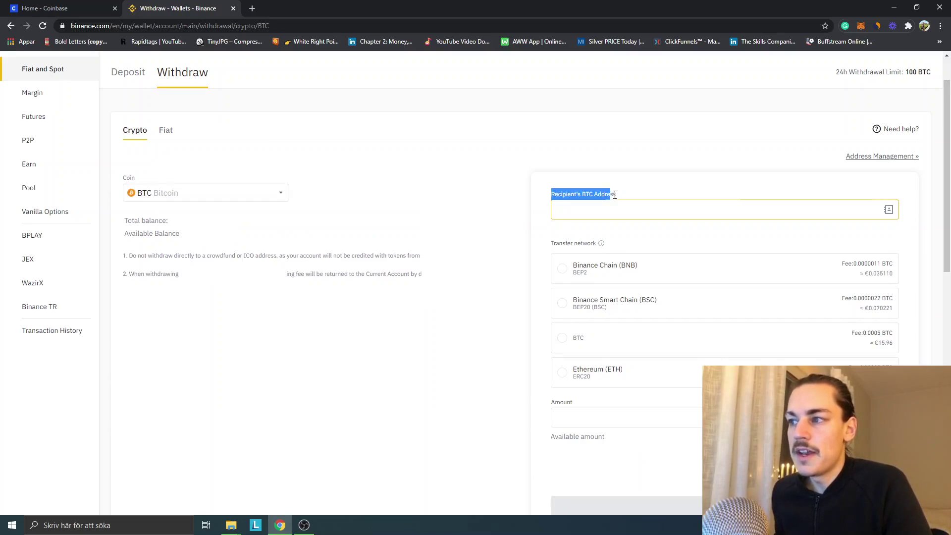
left_click(617, 194)
triple_click(617, 193)
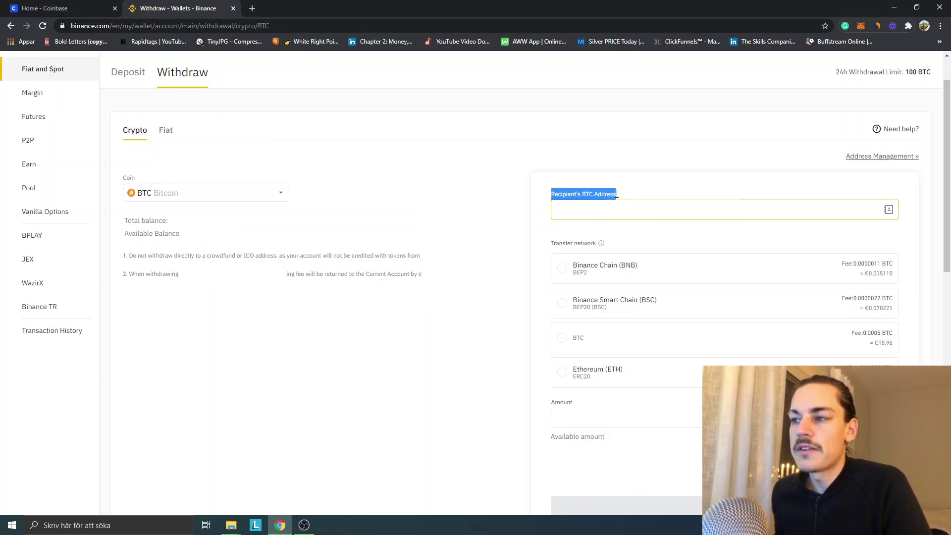
left_click(574, 211)
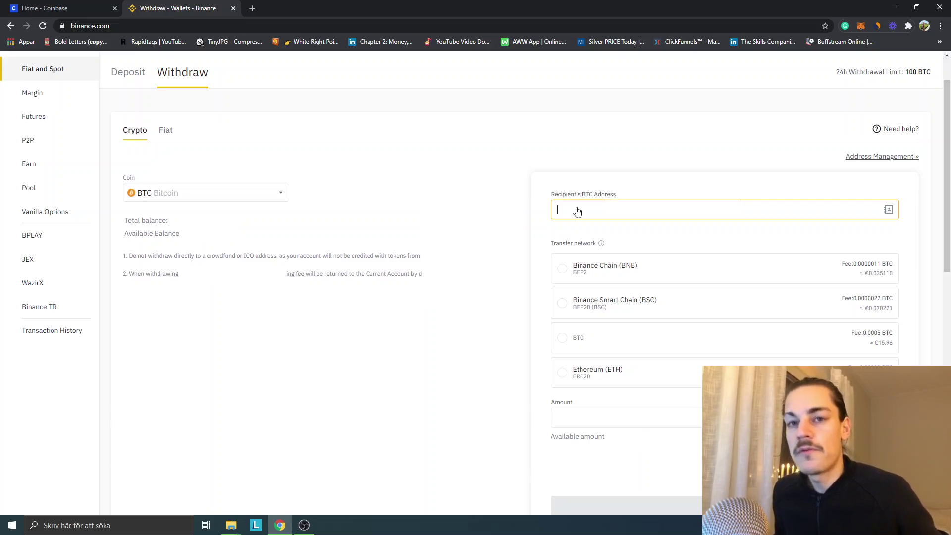
key("ctrl+v")
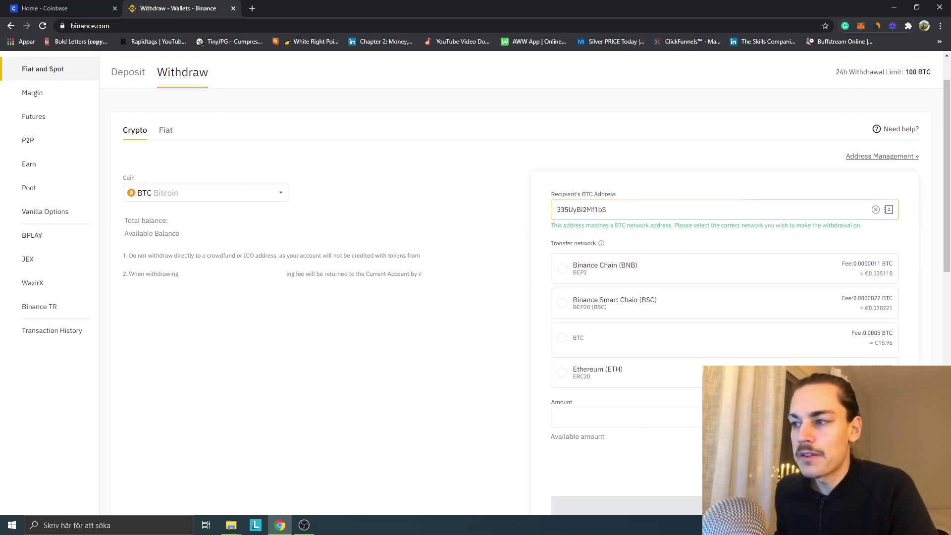
Select BTC as the transfer network (0.0005 BTC fee), leaving the withdrawal amount empty
scroll(573, 297, "down", 2)
left_click(574, 247)
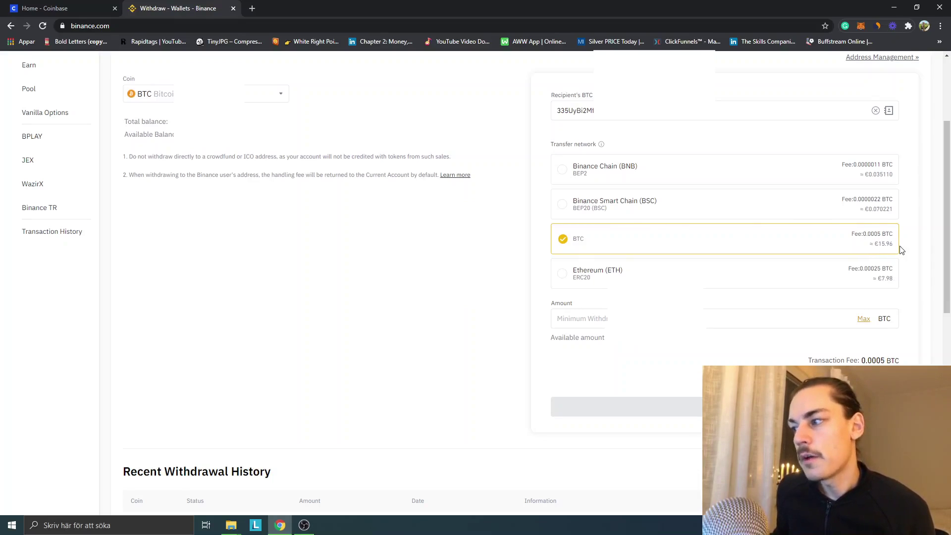
scroll(902, 250, "down", 1)
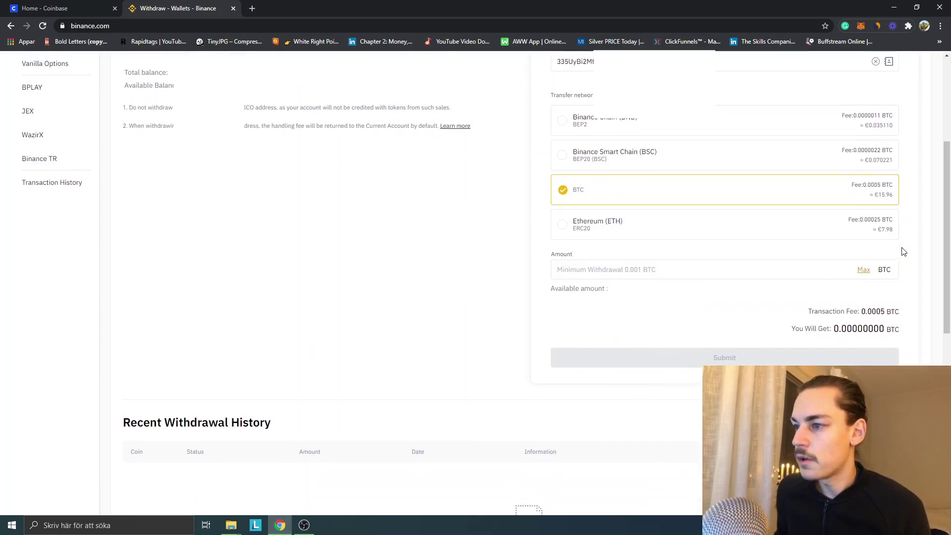
left_click(640, 268)
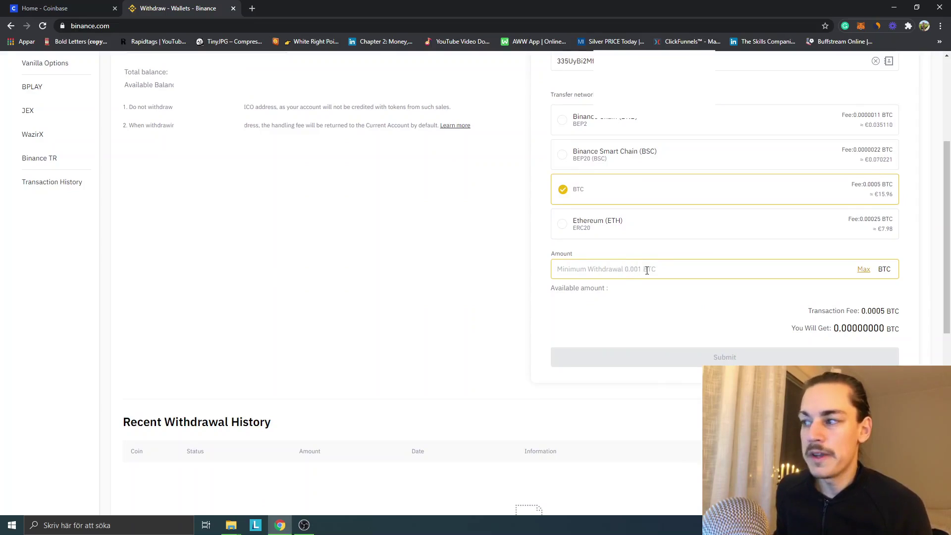
left_click(738, 251)
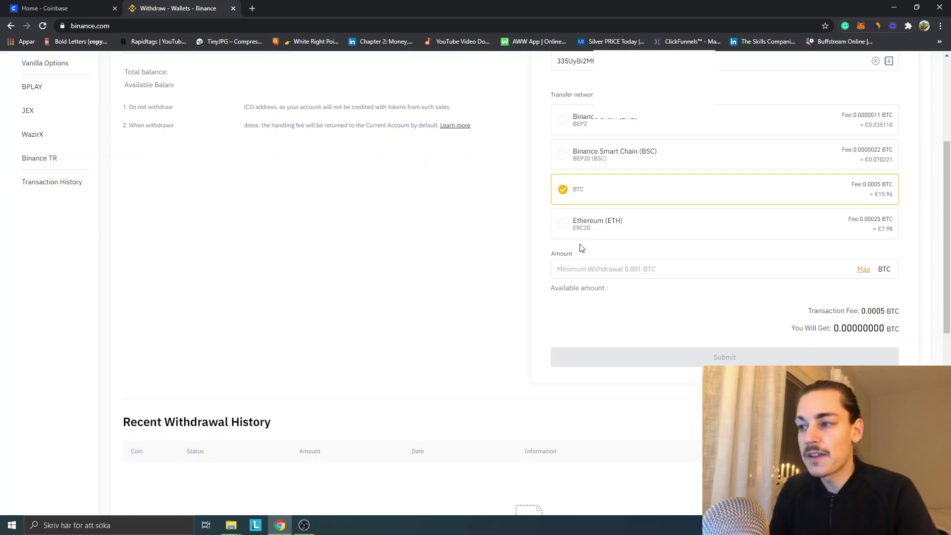
left_click(628, 269)
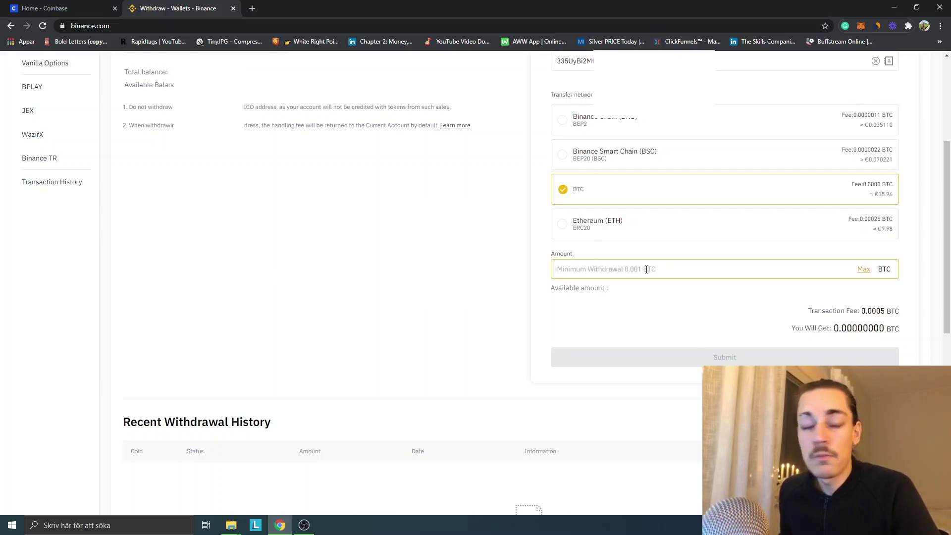
left_click(799, 340)
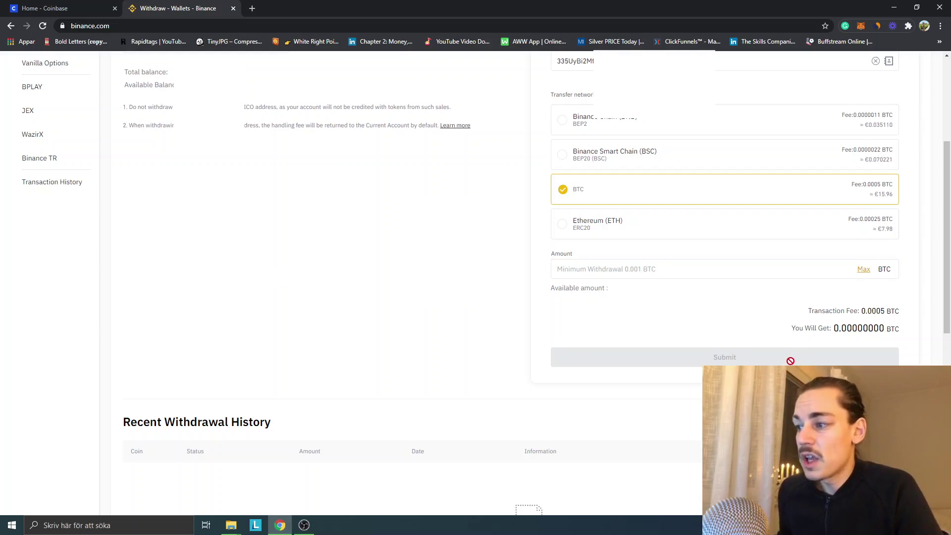